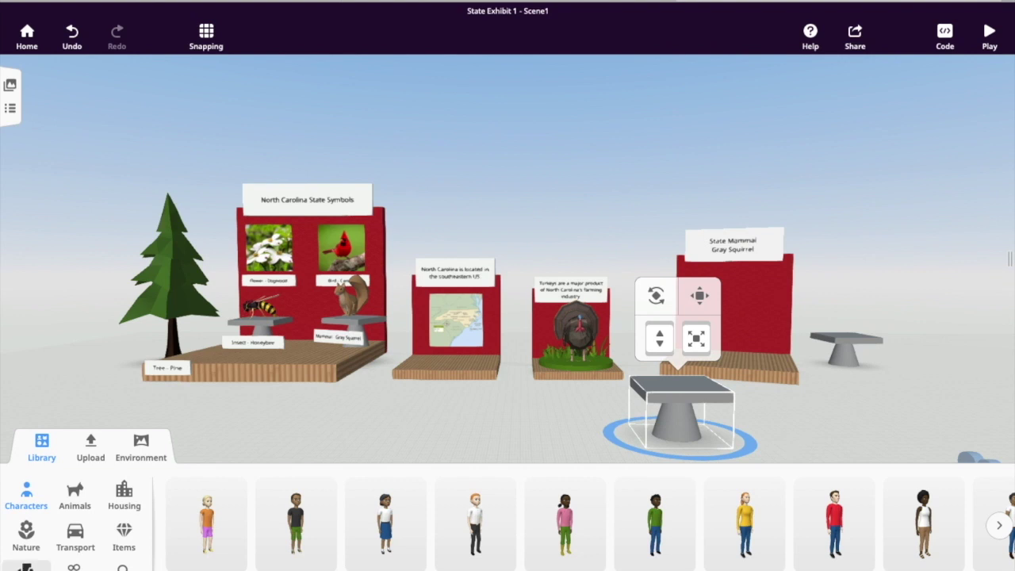
- Place a truncated cone on the open floor in front of the exhibits and enlarge it slightly
click(26, 566)
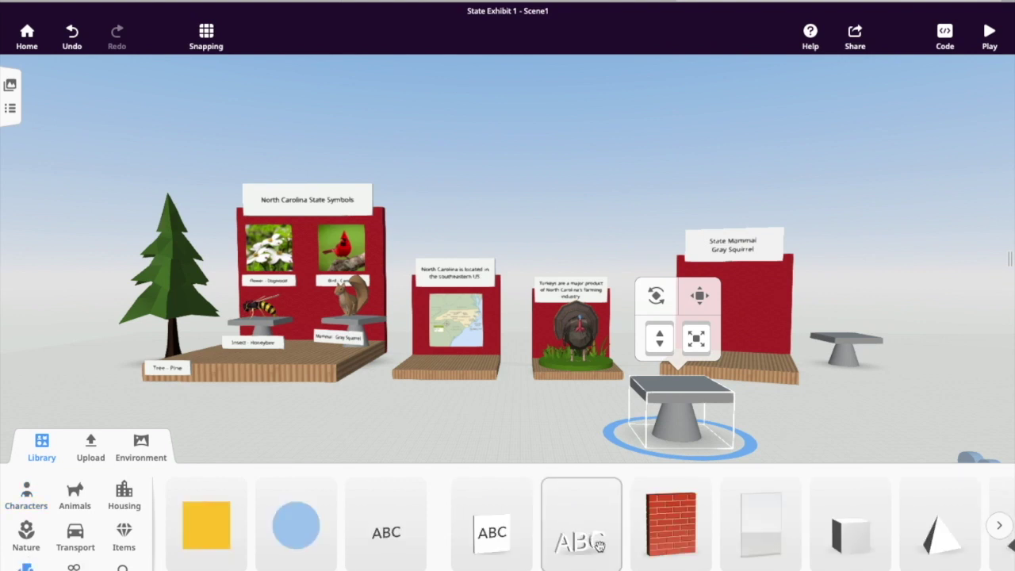
scroll(593, 548, right, 6)
scroll(596, 549, right, 1)
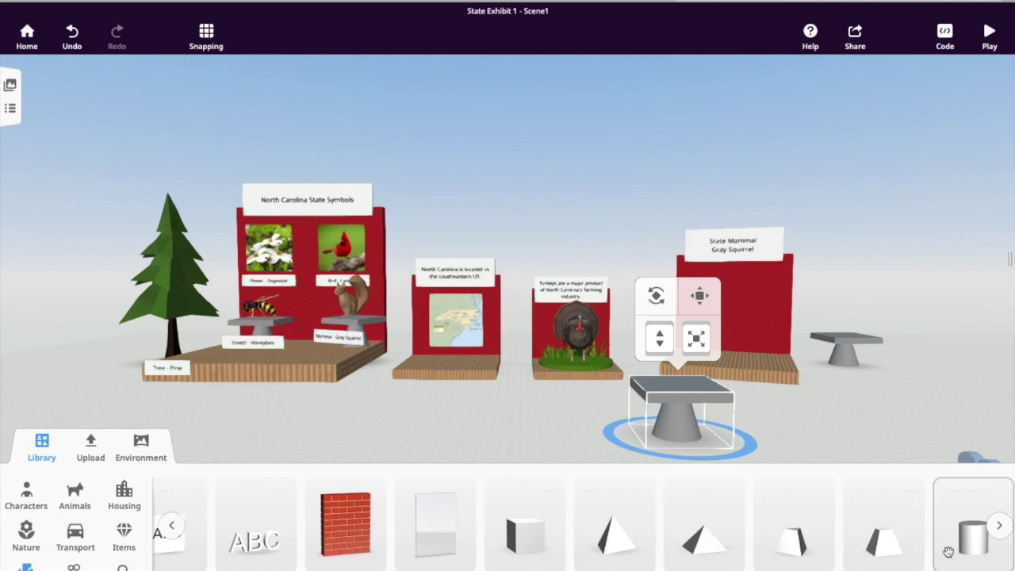
scroll(948, 552, right, 5)
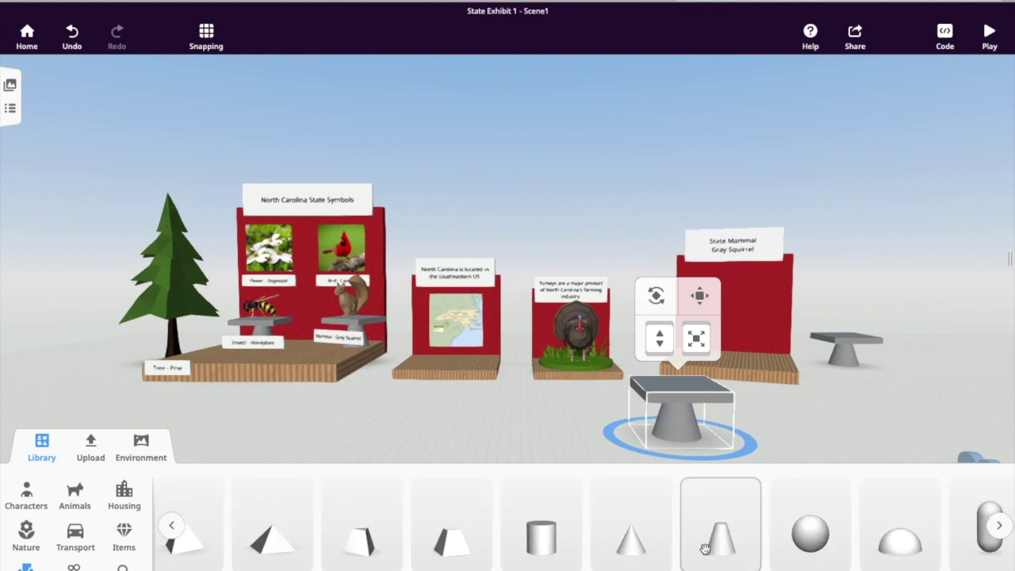
drag(595, 521, 517, 447)
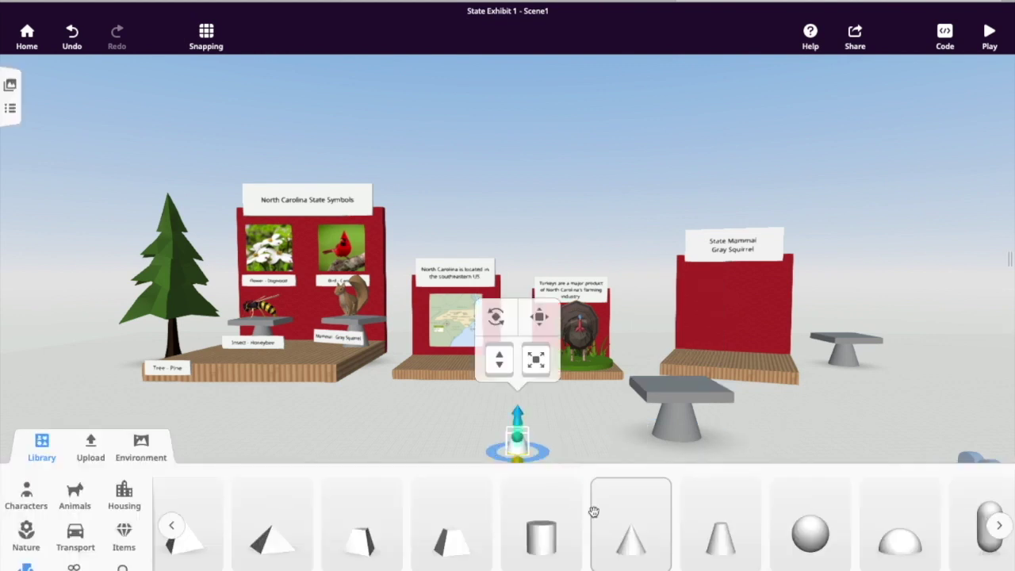
click(536, 359)
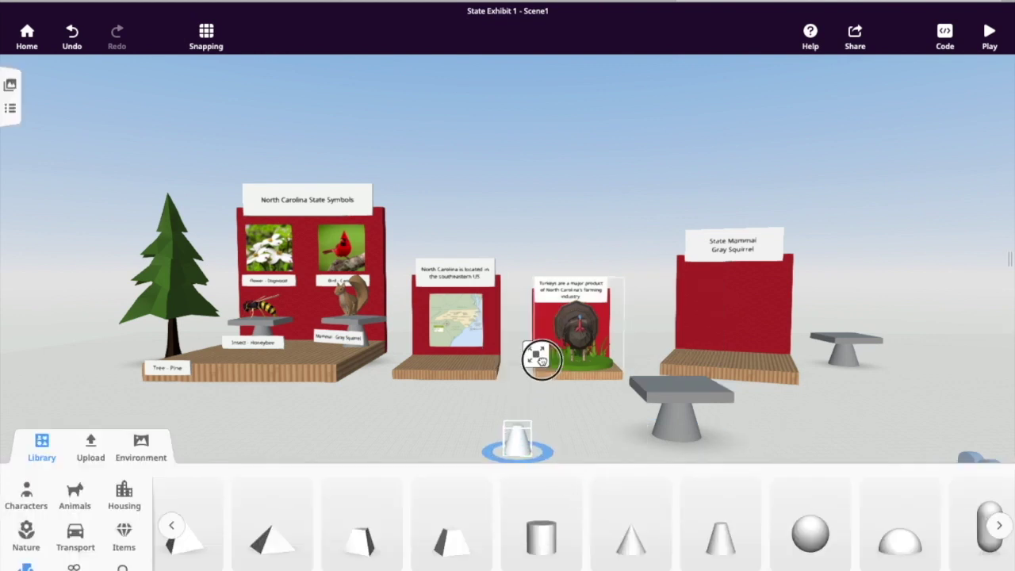
drag(542, 360, 549, 346)
- Add a cube to the floor beside the white truncated cone and lift it above the cone's height
scroll(522, 542, right, 2)
scroll(522, 541, left, 5)
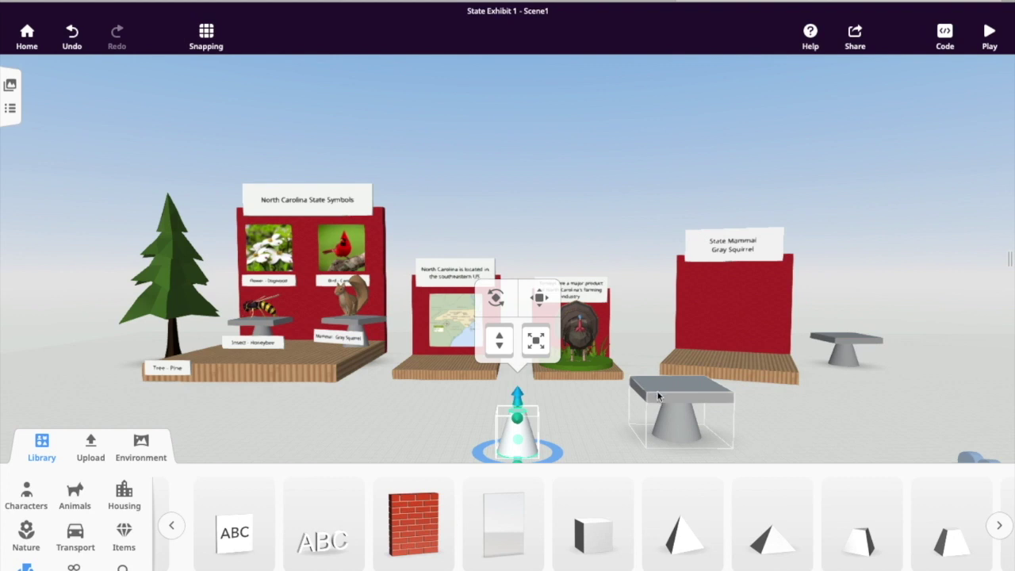
scroll(718, 502, down, 5)
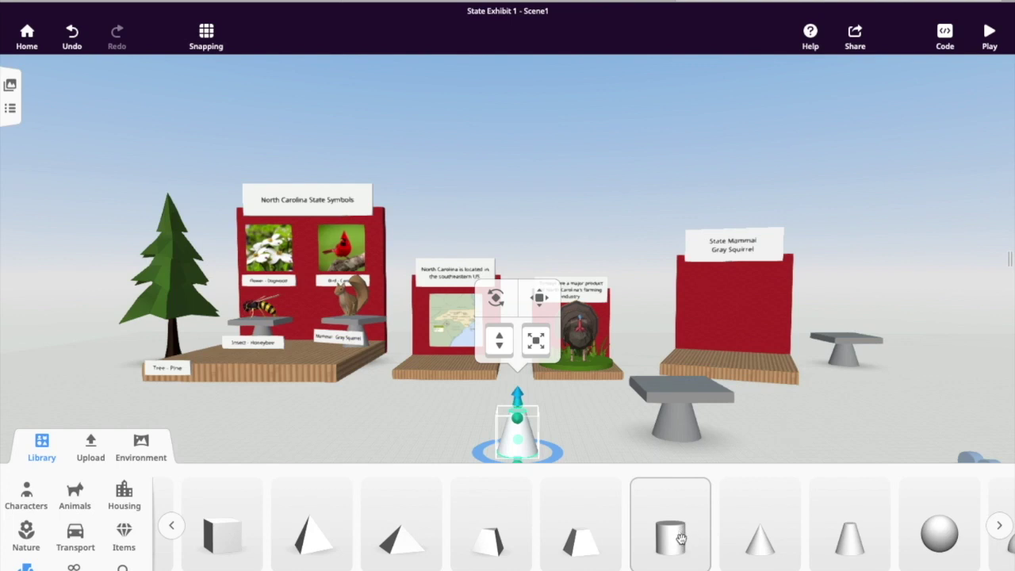
scroll(555, 537, up, 3)
drag(552, 538, 425, 431)
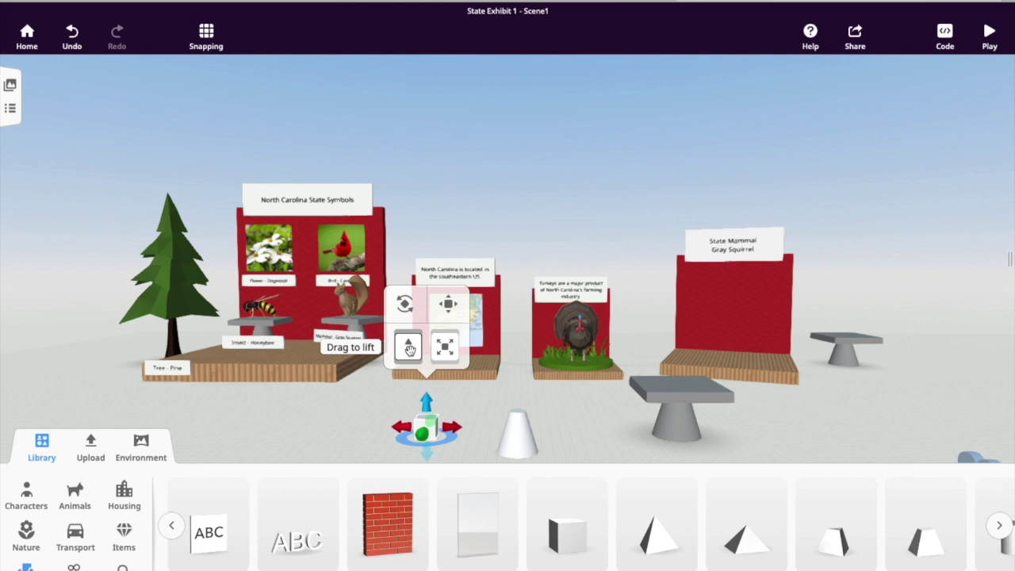
drag(409, 349, 409, 290)
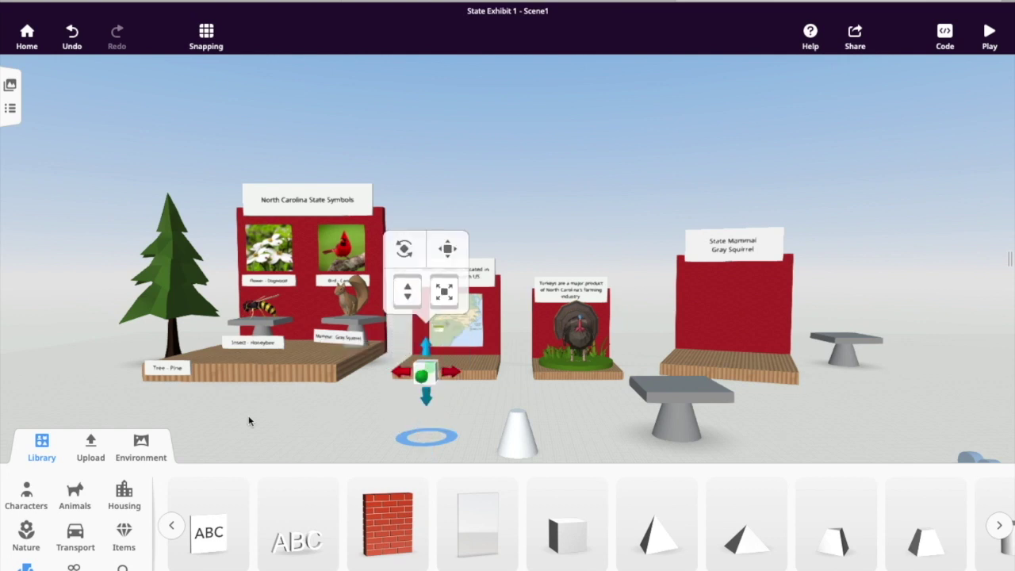
- Position the raised cube directly over the white truncated cone and lower it onto the cone's top
click(43, 446)
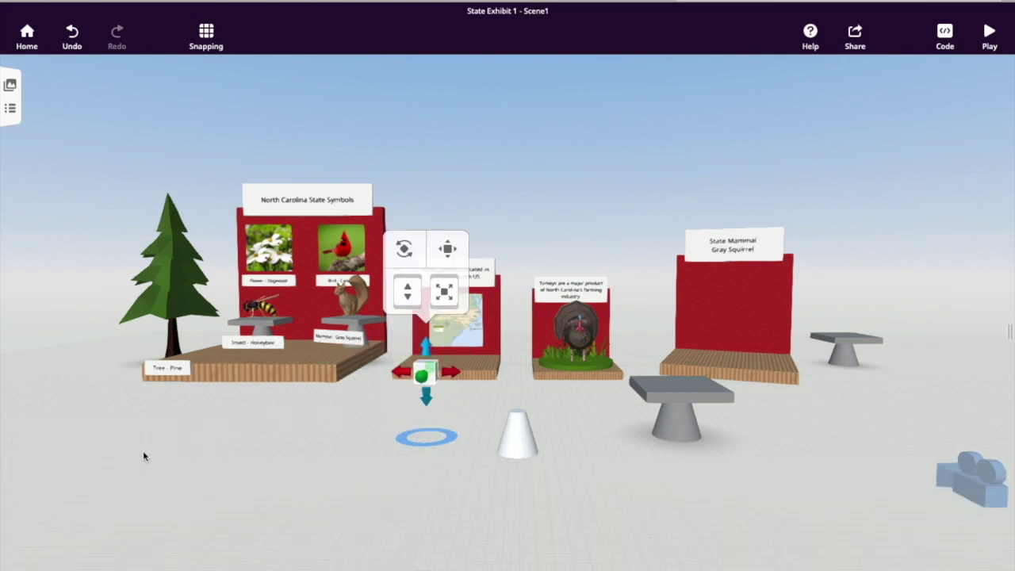
drag(424, 388, 520, 389)
drag(585, 464, 484, 464)
drag(135, 356, 128, 363)
drag(199, 454, 270, 459)
drag(545, 383, 482, 367)
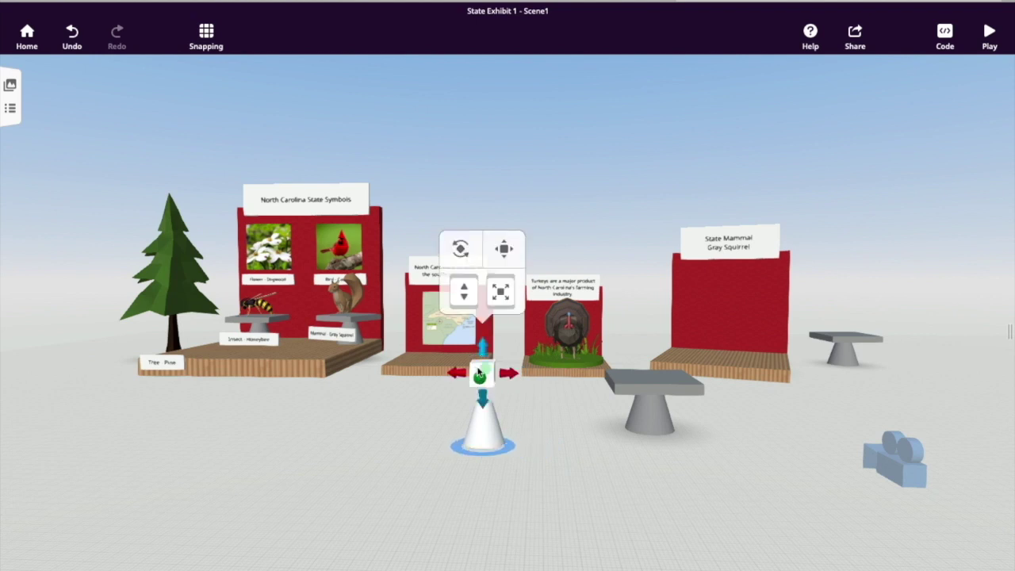
drag(464, 291, 468, 310)
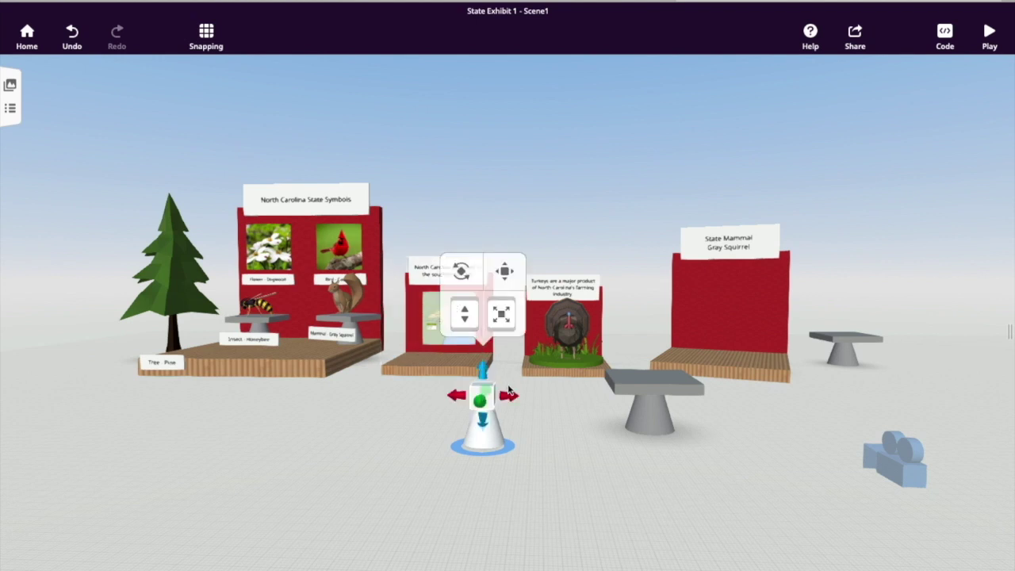
- Stretch the cube on both sides and from front to back into a wide tabletop centred over the cone
drag(508, 396, 549, 396)
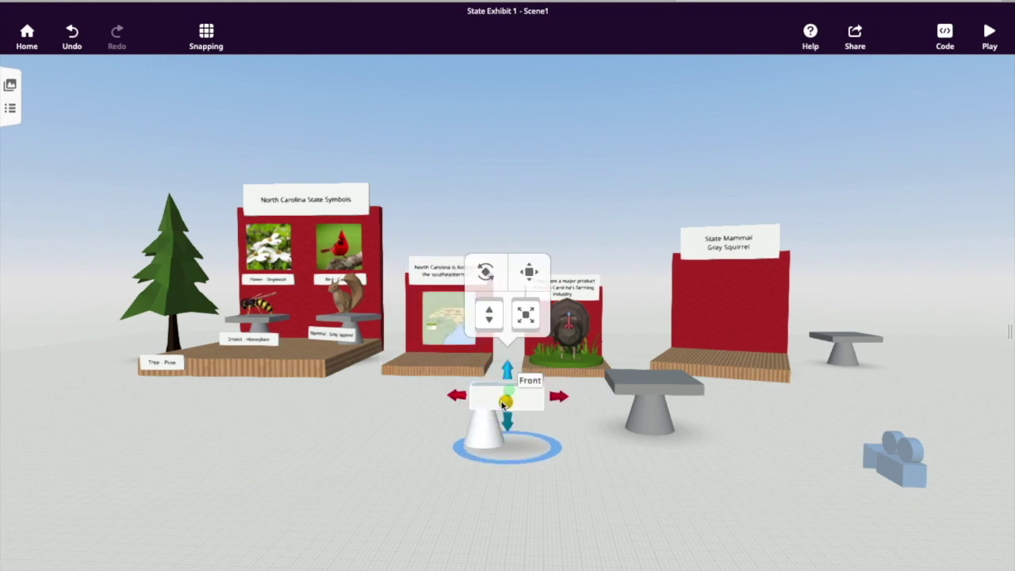
drag(455, 399, 420, 392)
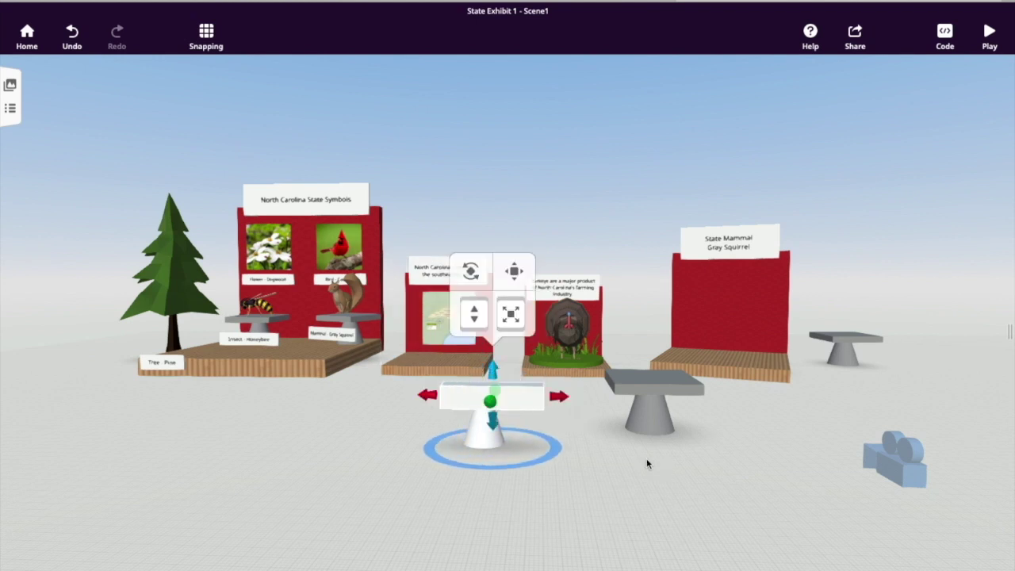
drag(536, 410, 523, 404)
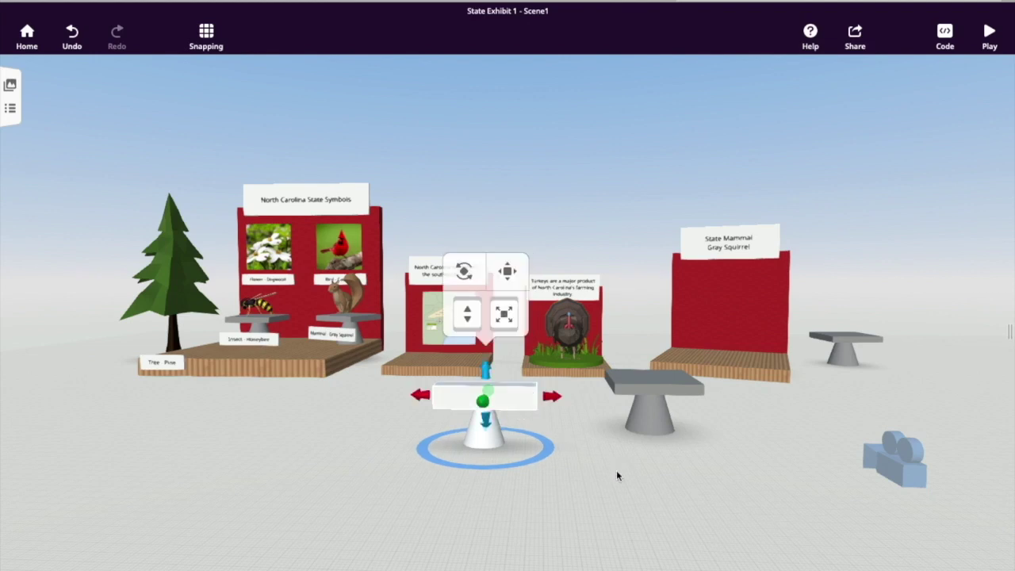
drag(621, 476, 542, 494)
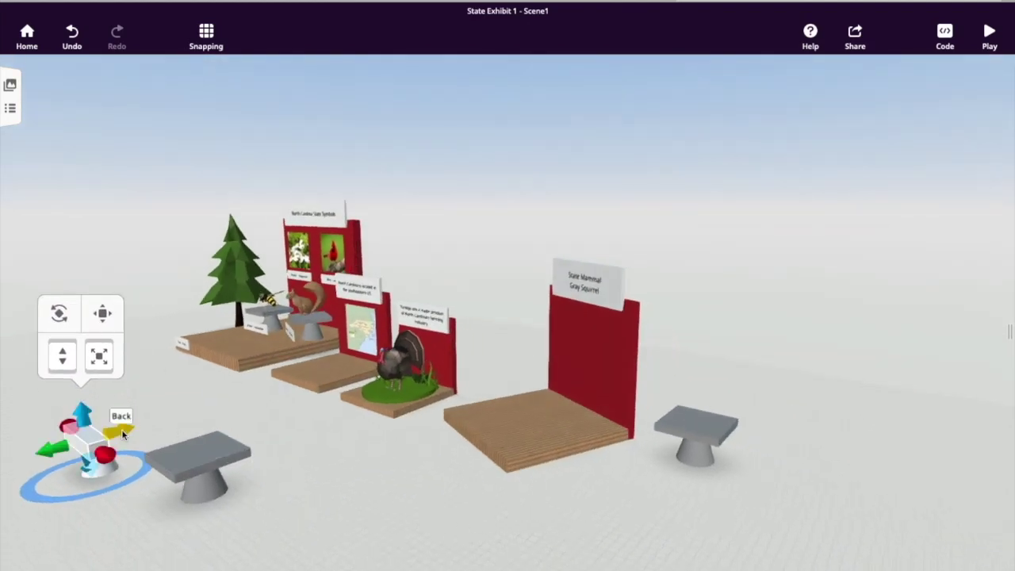
drag(126, 428, 150, 423)
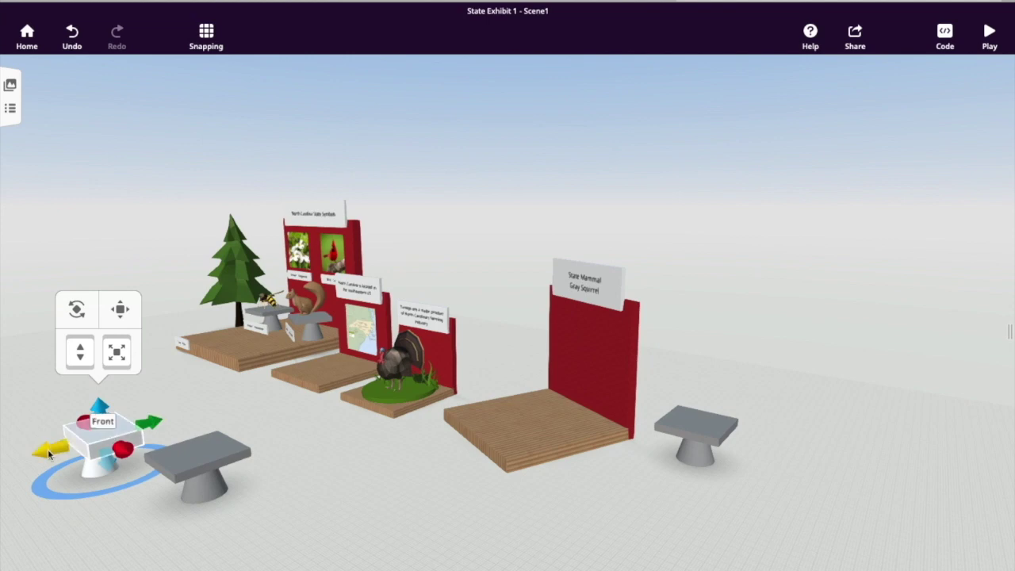
drag(51, 448, 34, 453)
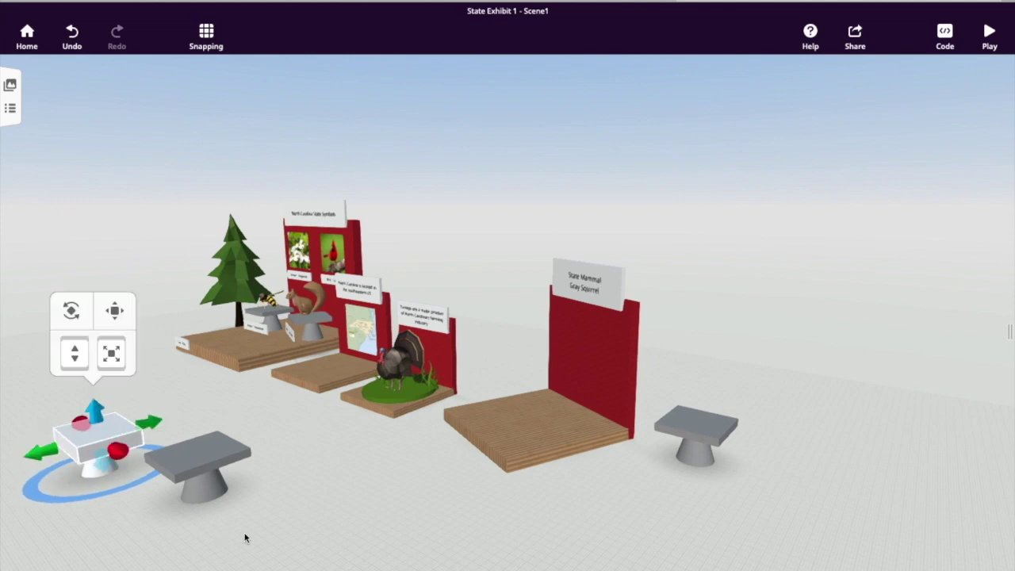
- Flatten the white tabletop block into a thin slab resting on the cone
drag(245, 537, 458, 494)
drag(971, 340, 977, 340)
drag(968, 433, 856, 423)
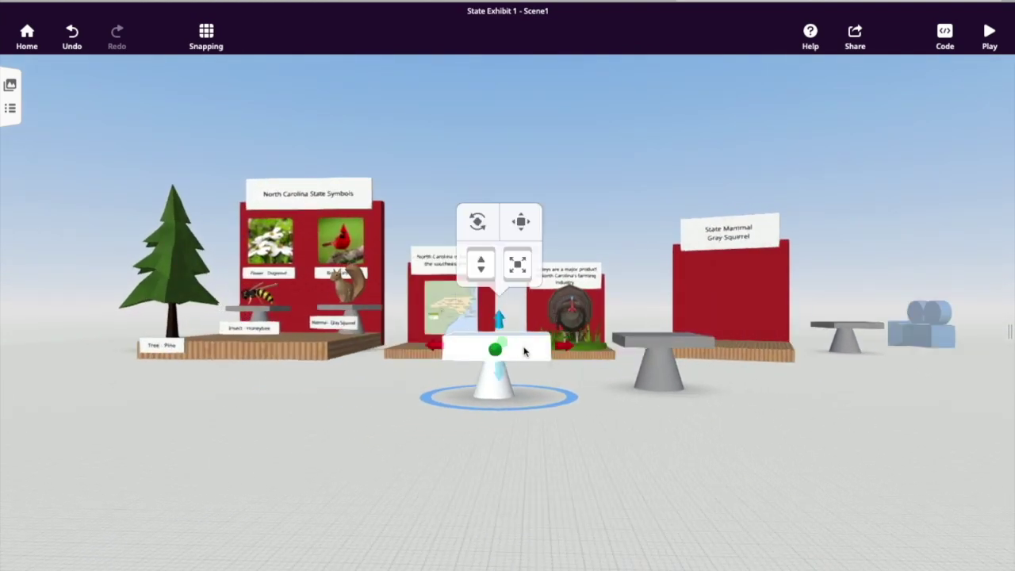
drag(496, 317, 518, 354)
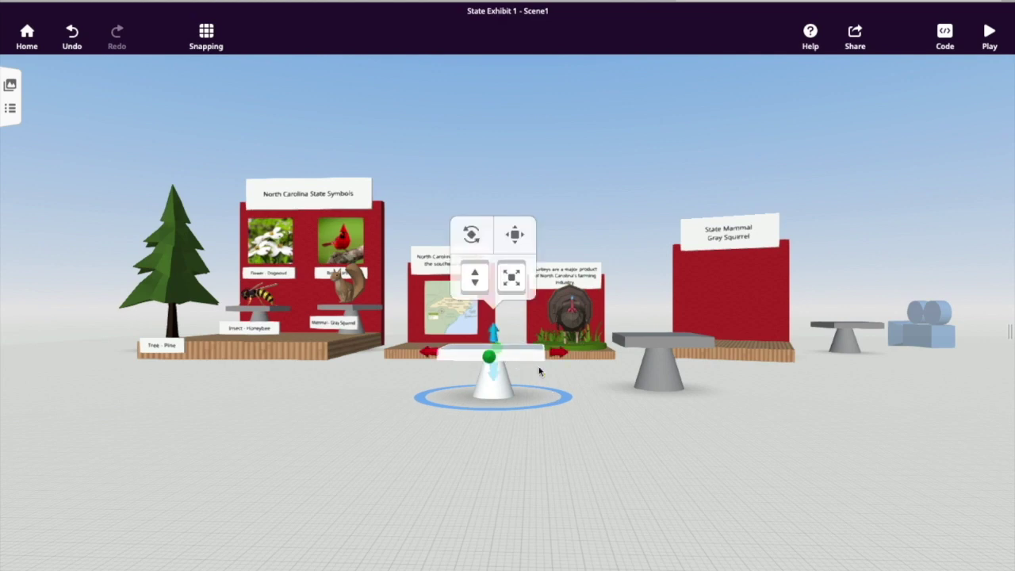
drag(576, 431, 578, 452)
- Group the white slab and the truncated cone into a single table object
click(508, 366)
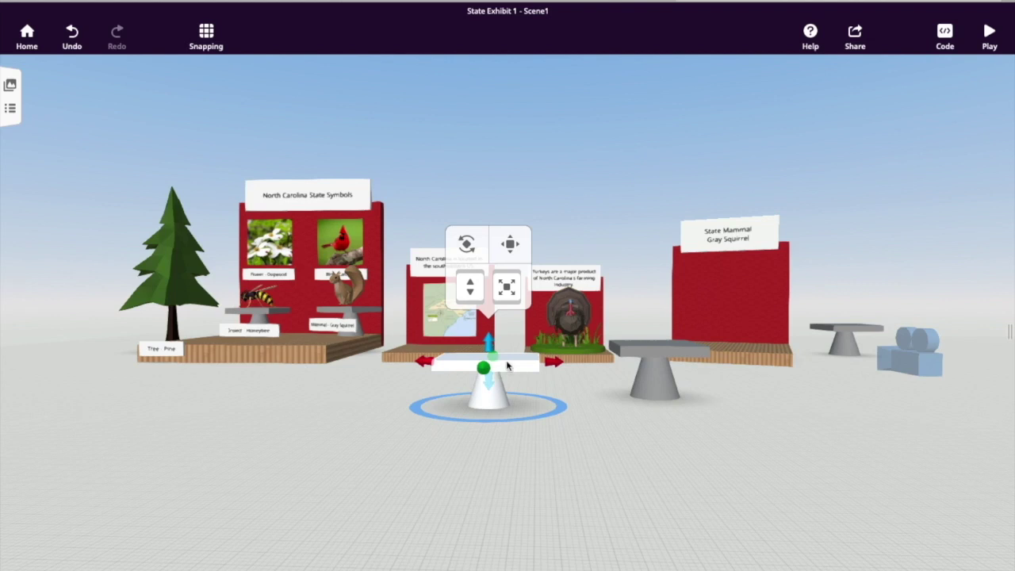
click(587, 429)
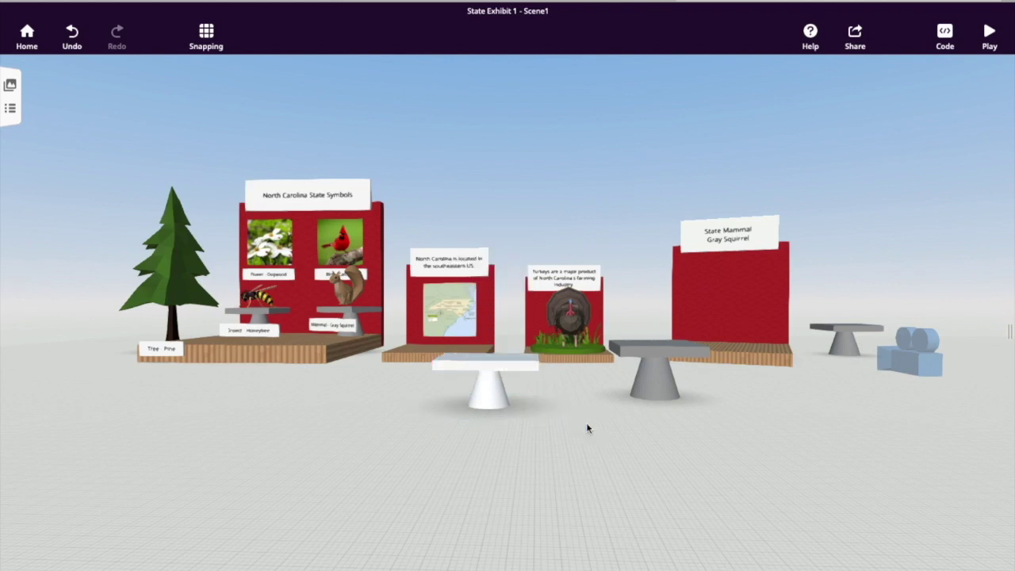
click(491, 396)
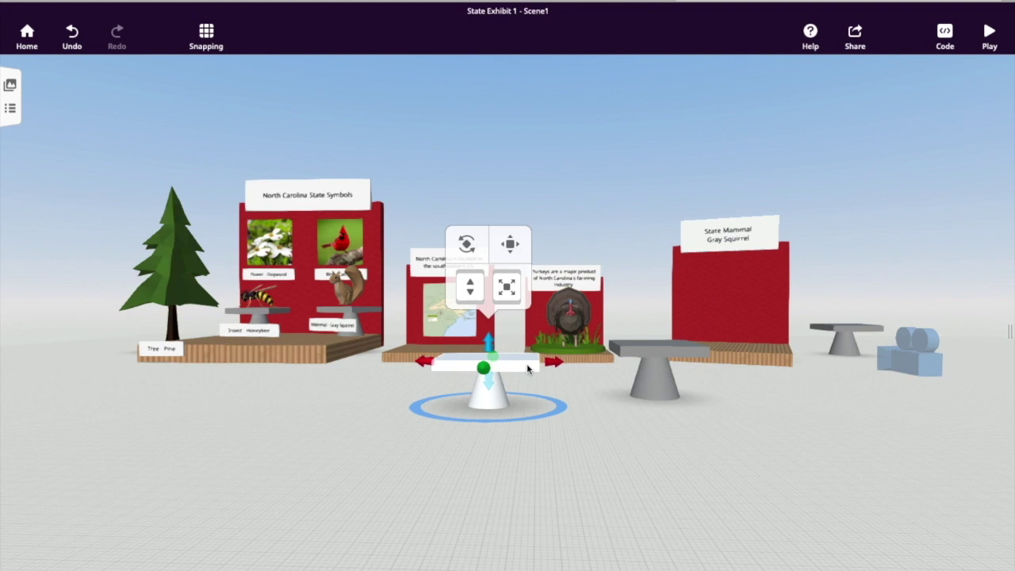
right_click(489, 392)
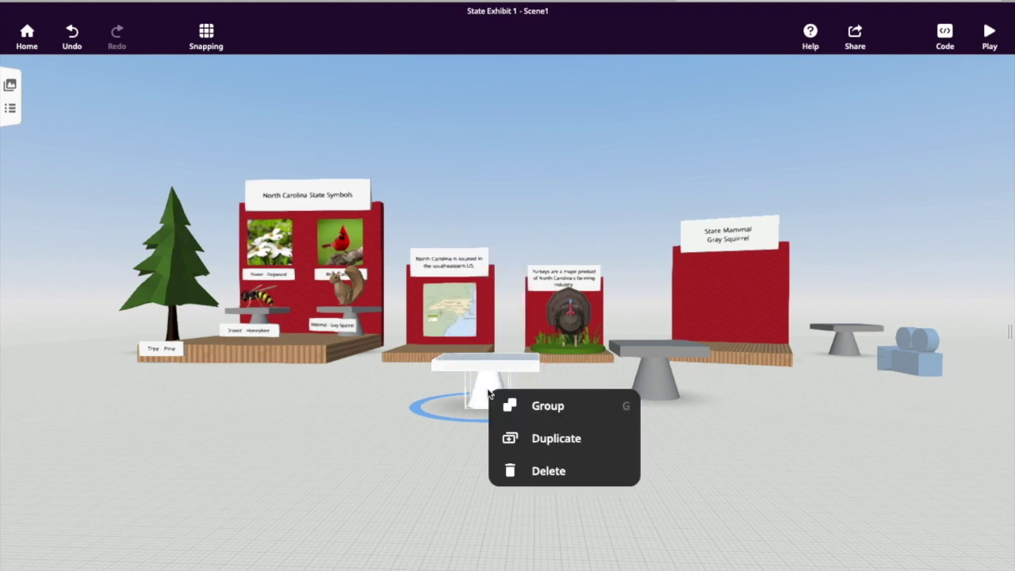
click(540, 414)
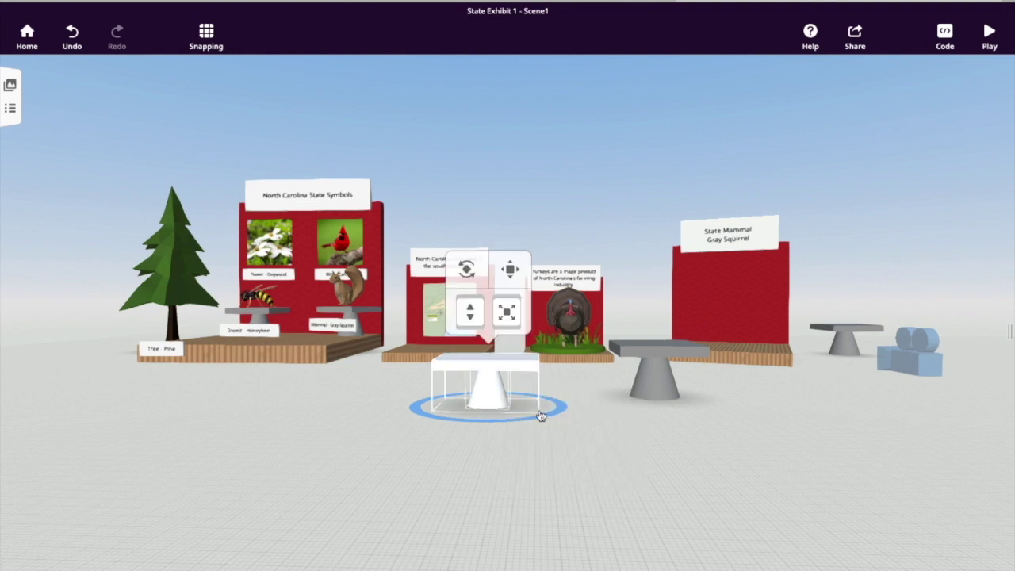
- Nudge the grouped table slightly sideways and change its material color to medium blue
mouse_move(498, 404)
mouse_down()
mouse_move(478, 399)
mouse_move(491, 405)
mouse_up()
right_click(487, 396)
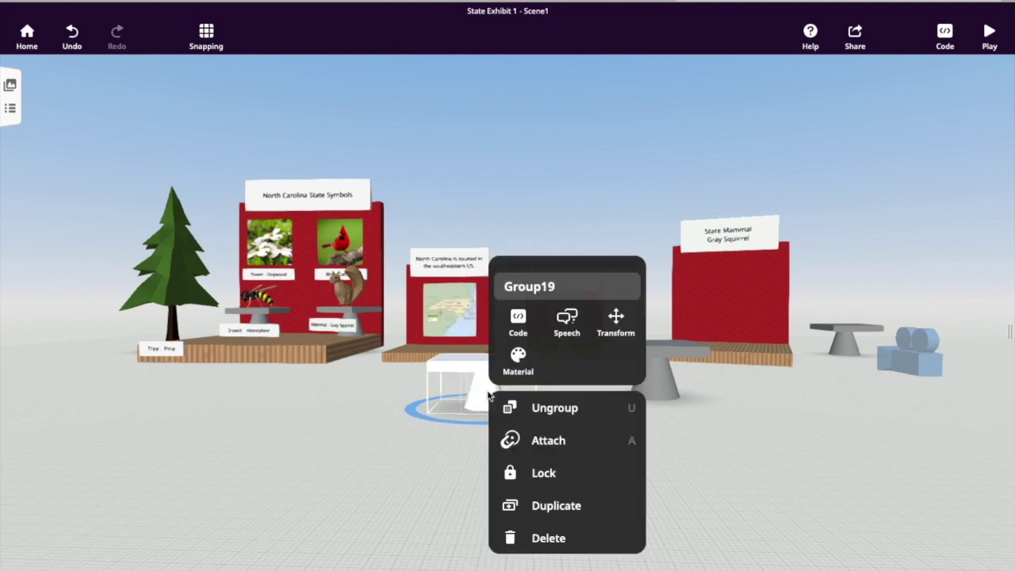
click(520, 358)
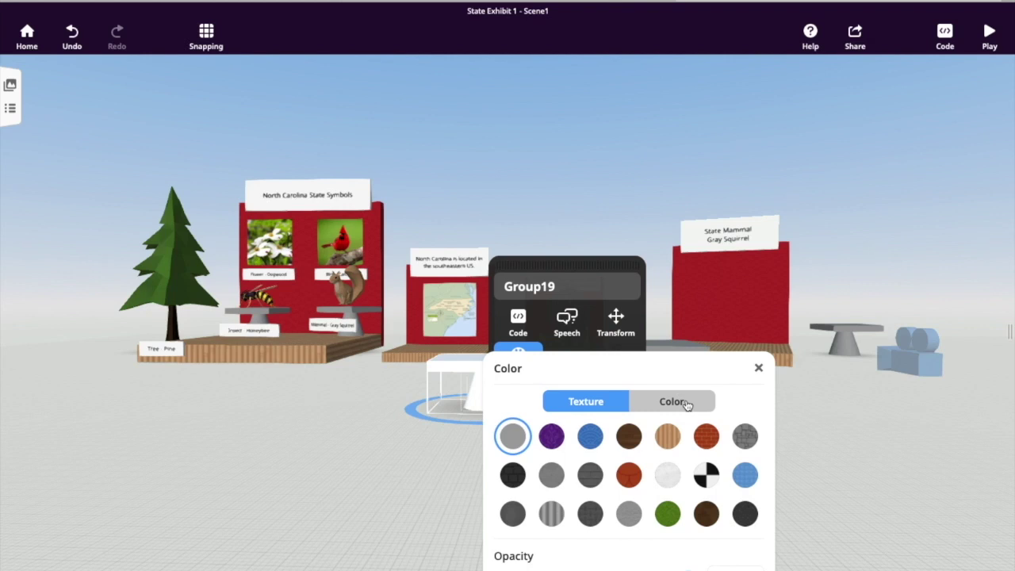
click(687, 407)
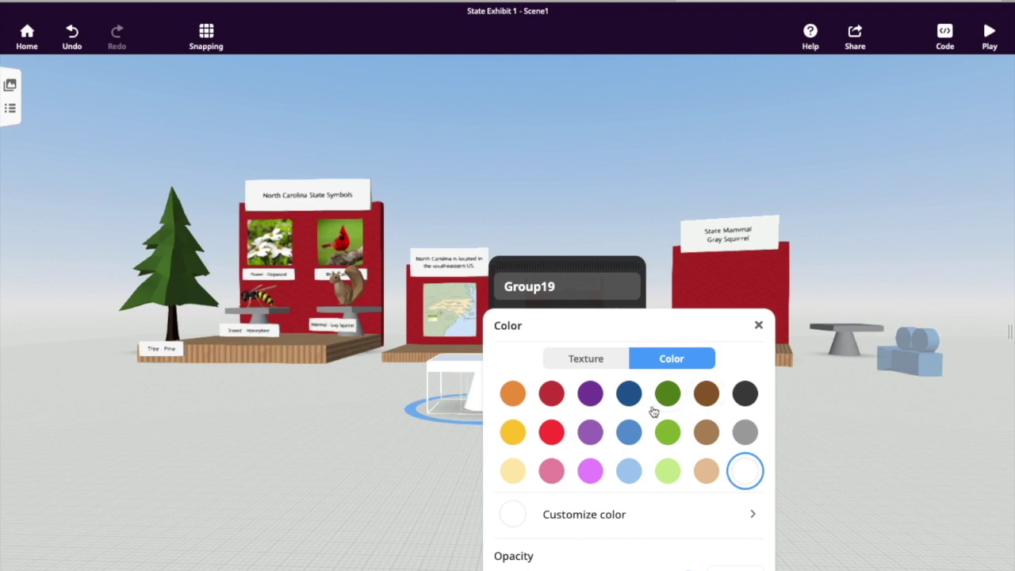
click(628, 433)
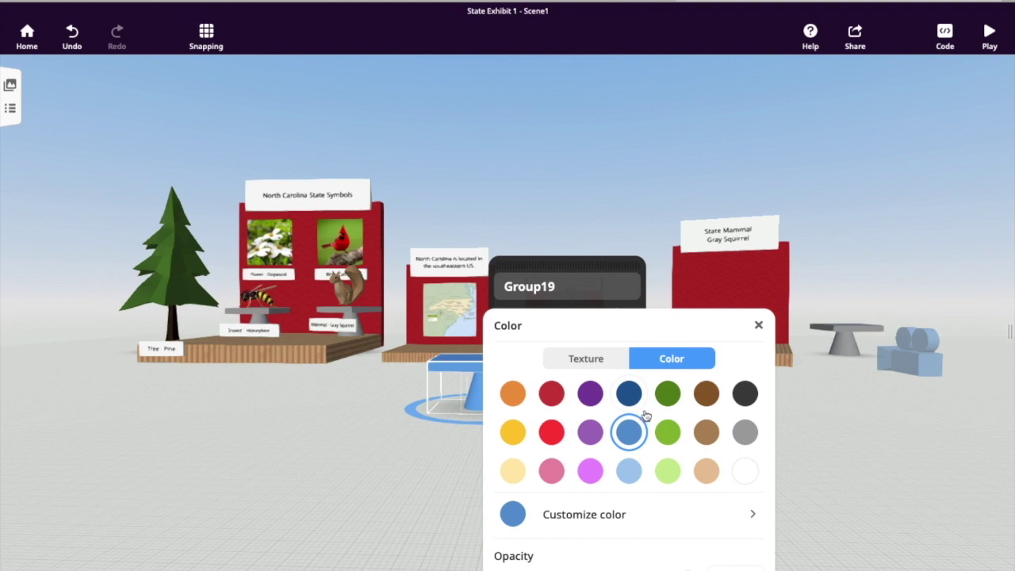
click(759, 325)
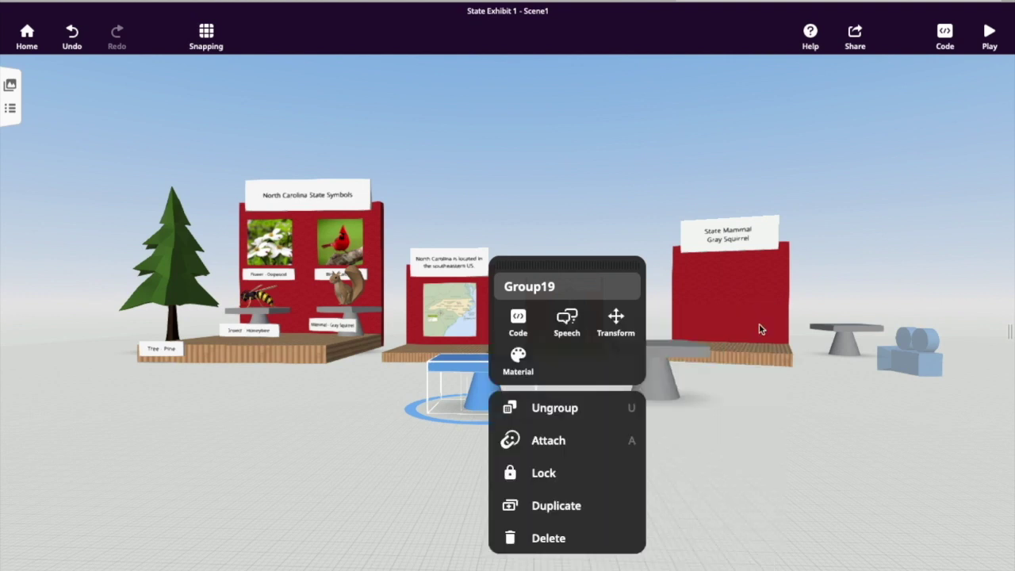
click(714, 466)
- Move the blue table away from the nearby gray table to the floor in front of the North Carolina State Symbols display
mouse_move(519, 482)
mouse_down()
mouse_move(537, 503)
mouse_move(531, 490)
mouse_up()
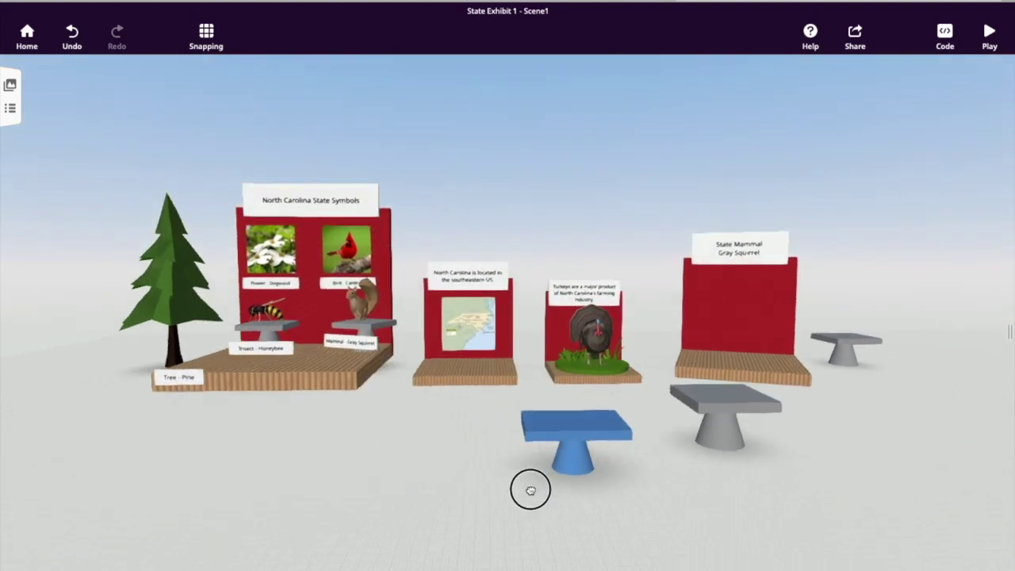
drag(573, 453, 373, 456)
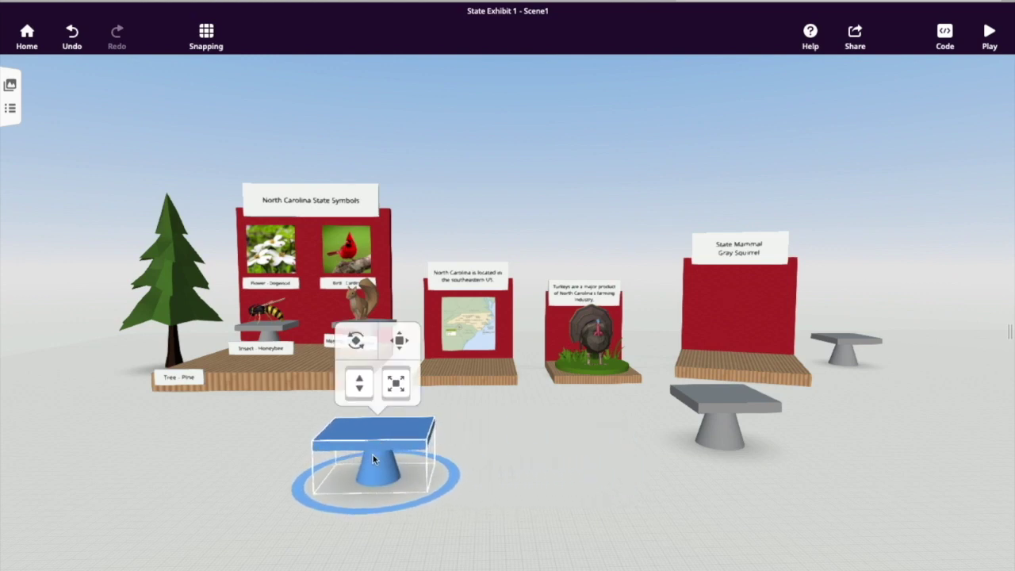
drag(512, 485, 487, 494)
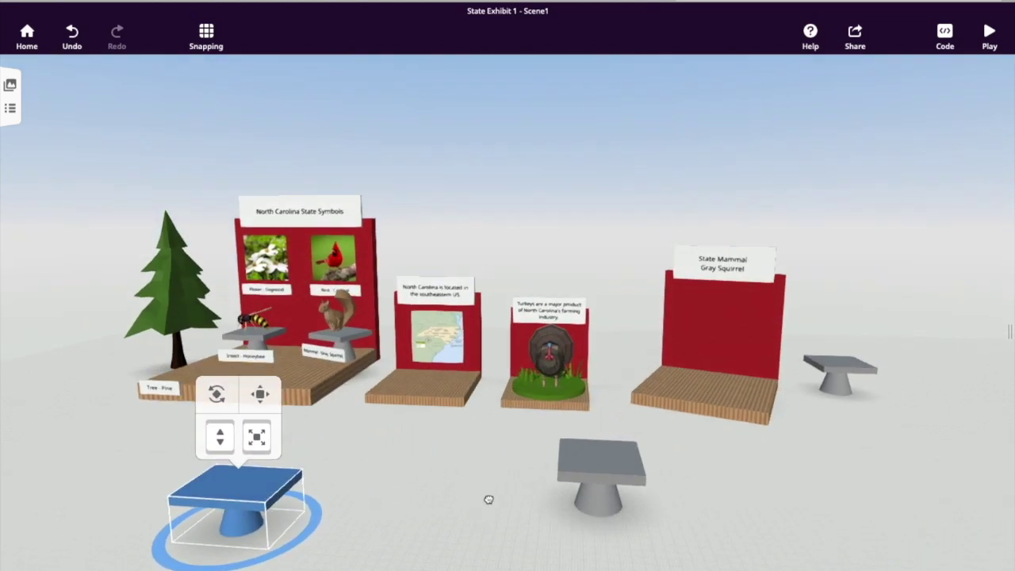
drag(226, 495, 229, 480)
- Duplicate the blue table, place the copy on the State Mammal Gray Squirrel platform, and raise it to stand on the wooden base
right_click(256, 473)
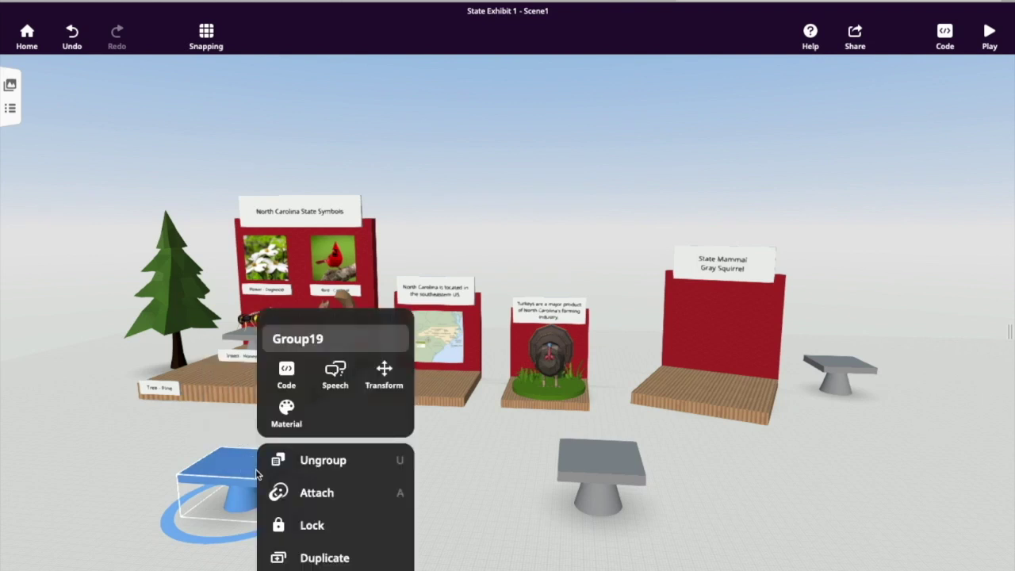
click(286, 557)
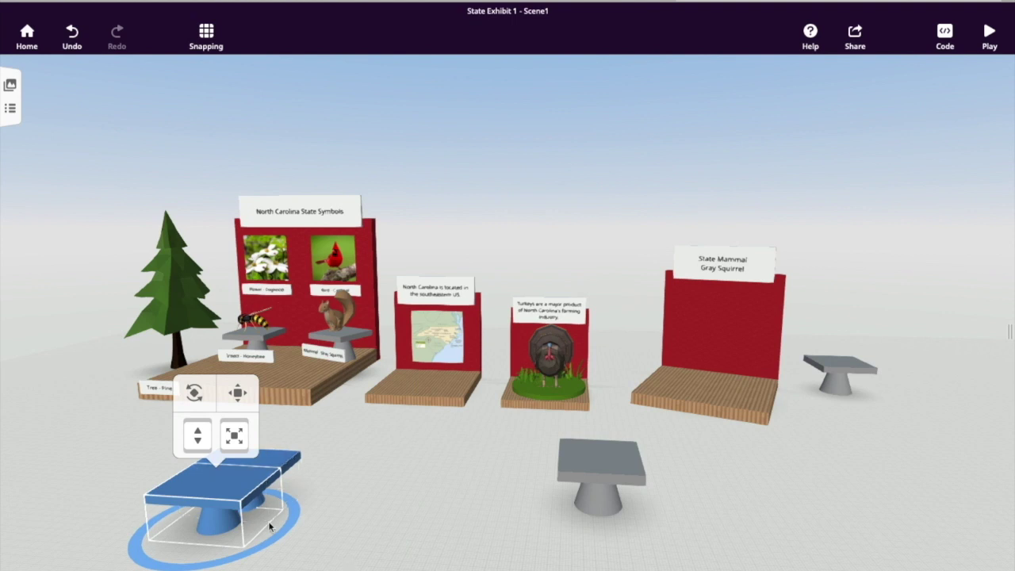
drag(270, 526, 364, 510)
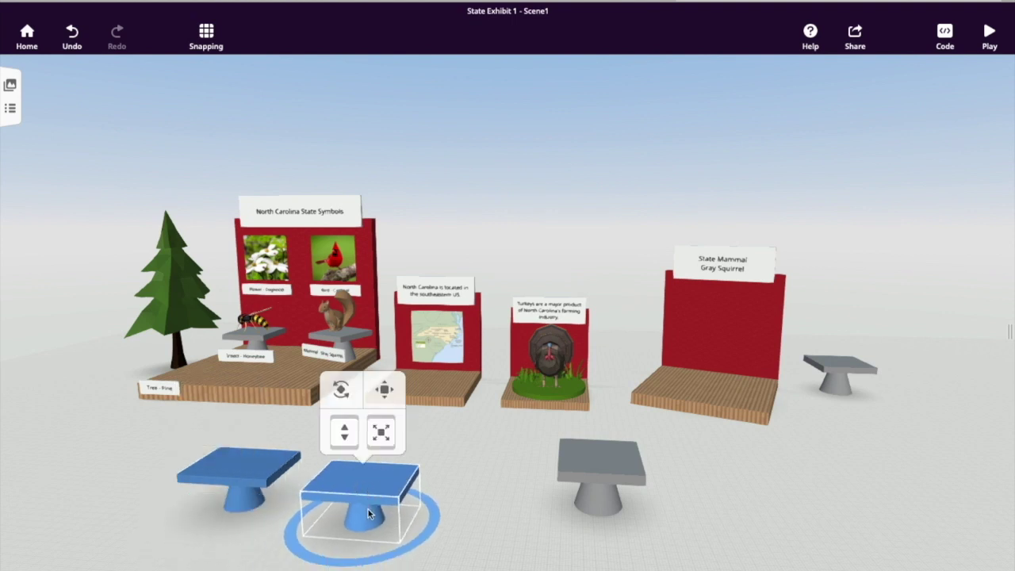
drag(364, 544, 716, 400)
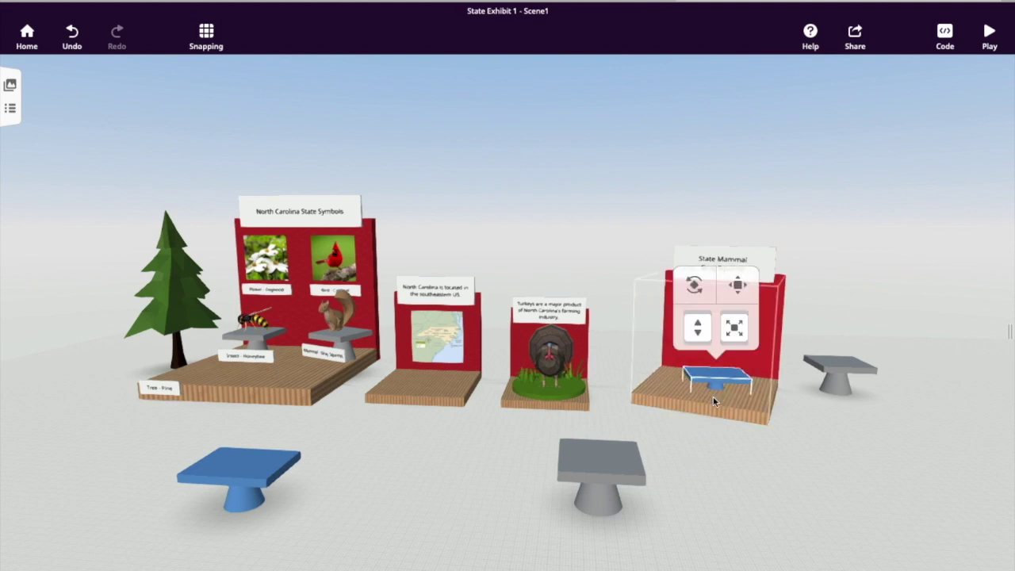
drag(698, 329, 698, 317)
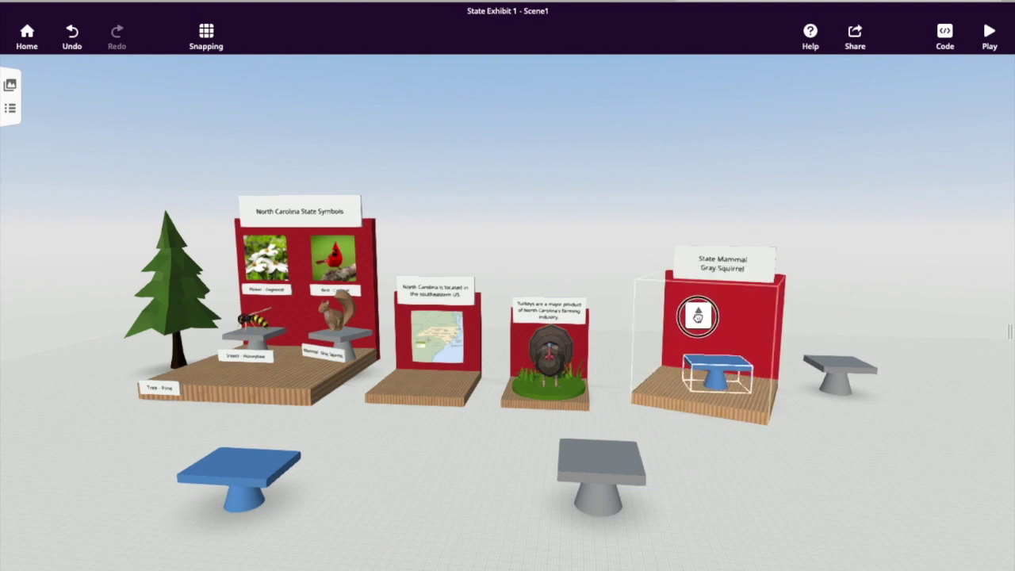